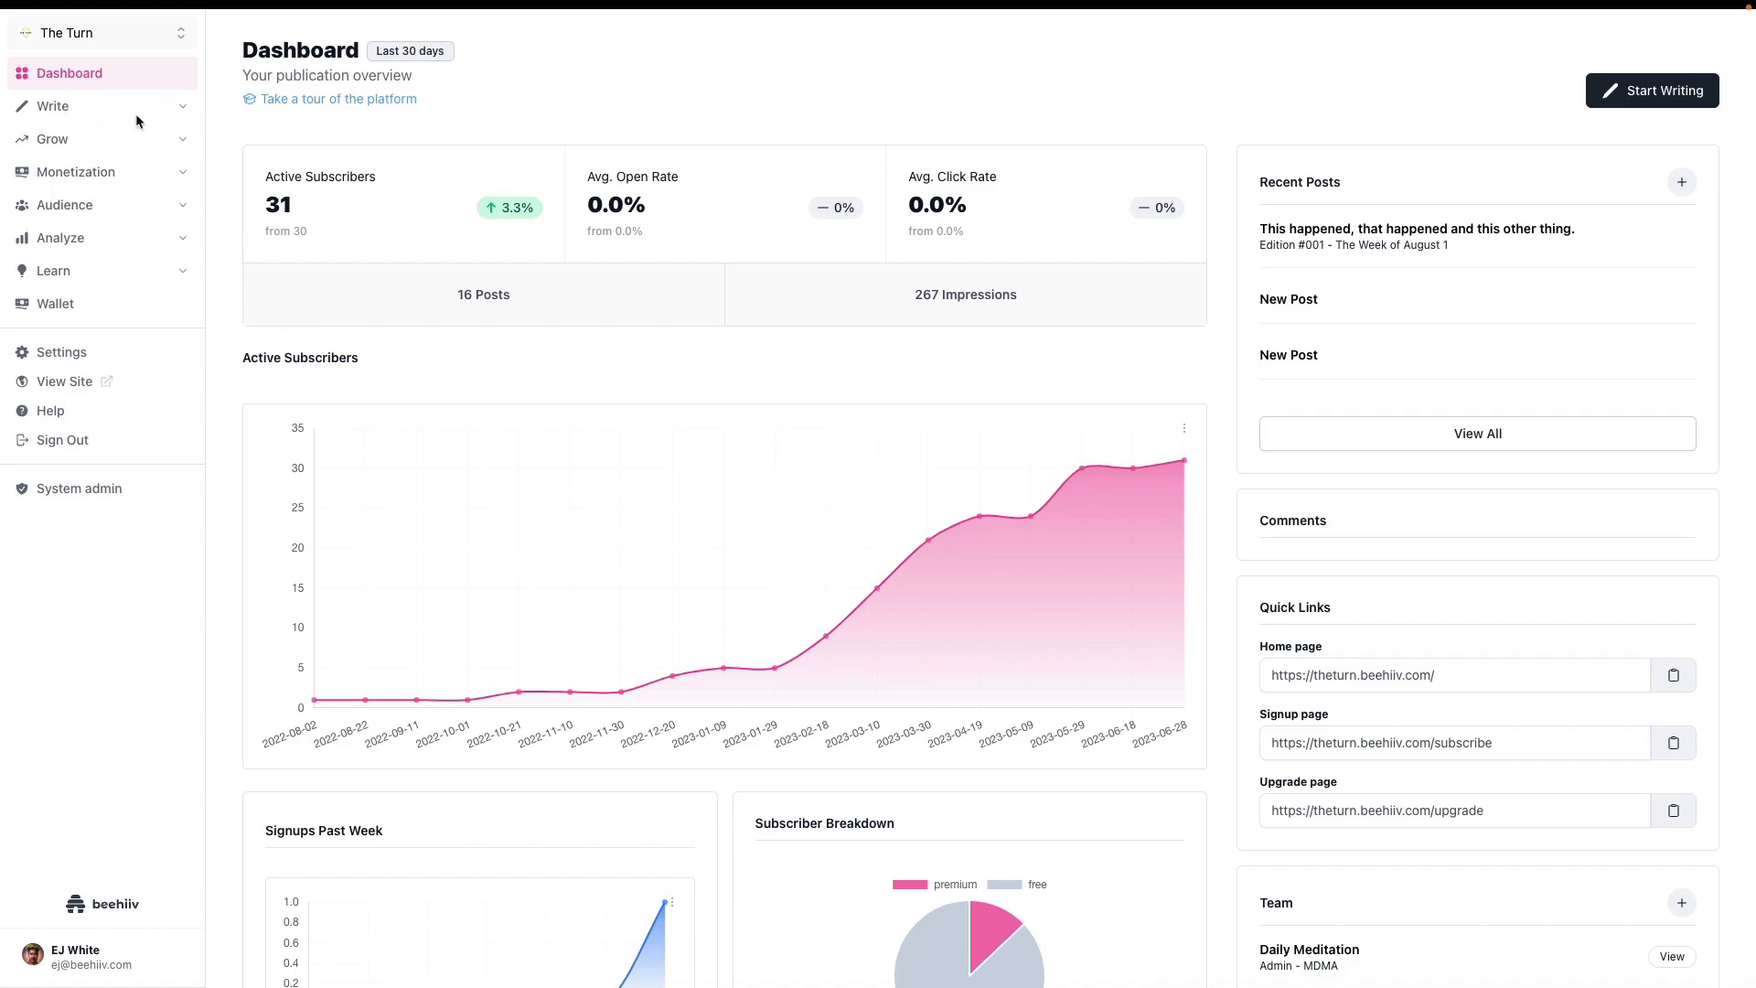
Open the 'New Post' draft for editing and delete its beehiiv link preview card.
left_click(88, 116)
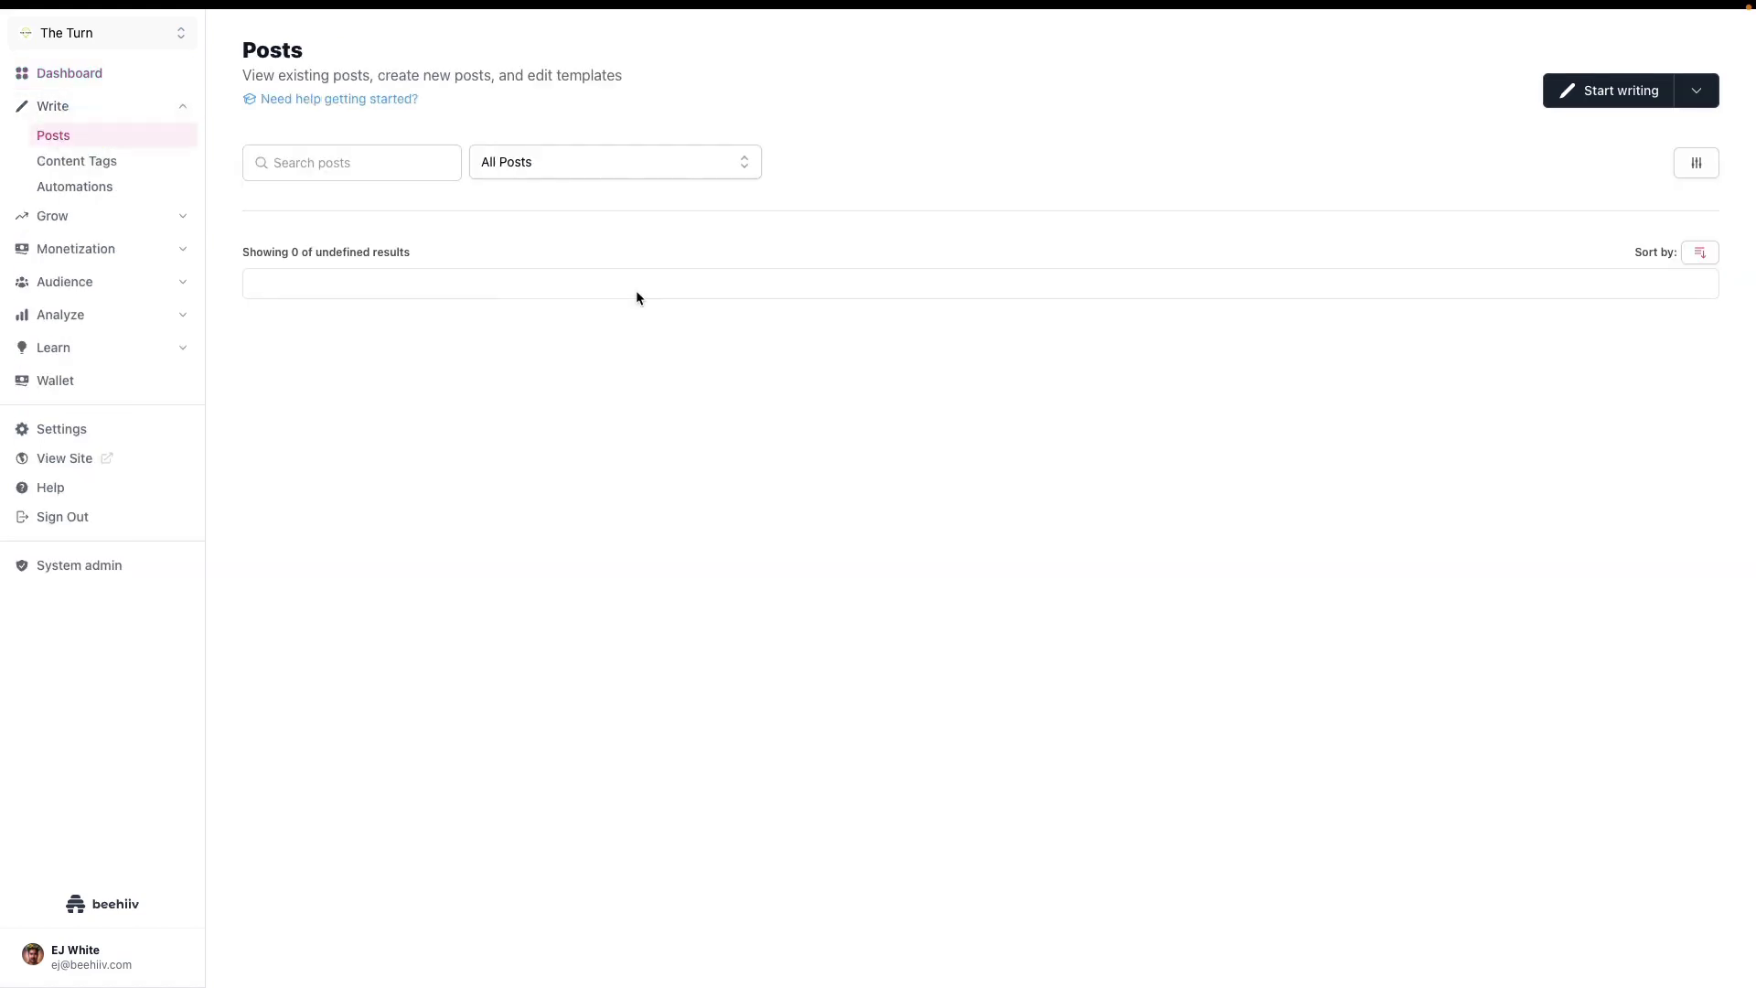
left_click(294, 402)
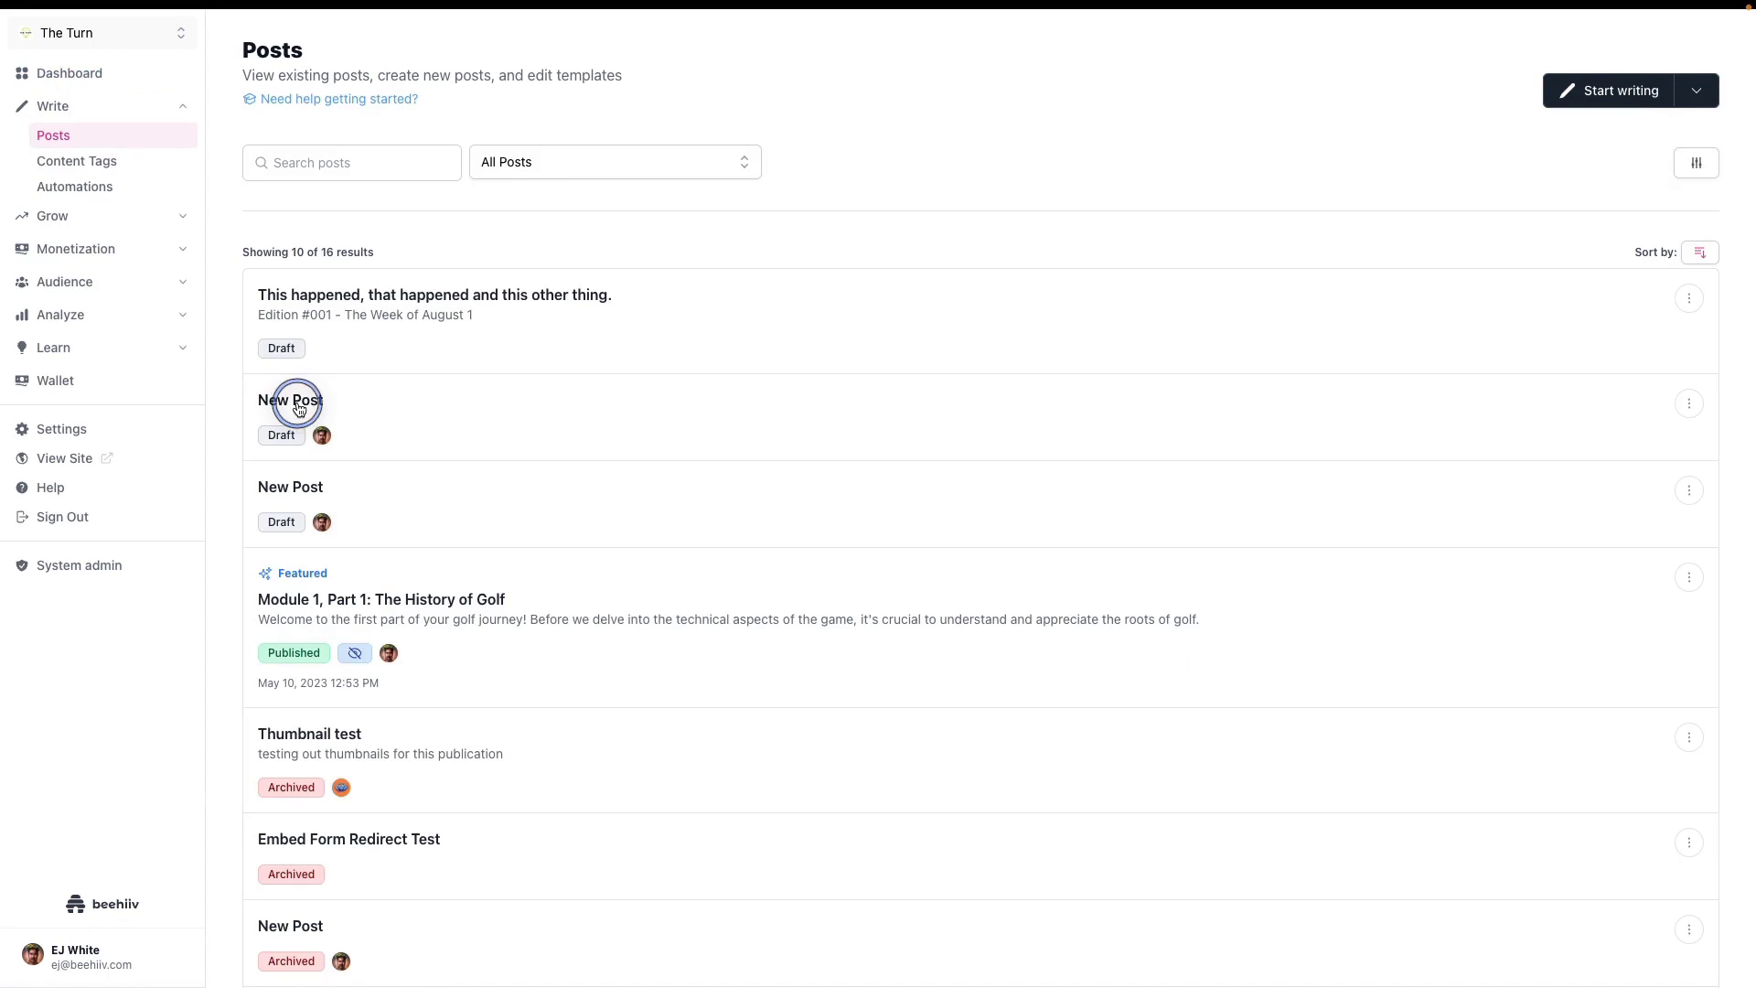
left_click(1664, 54)
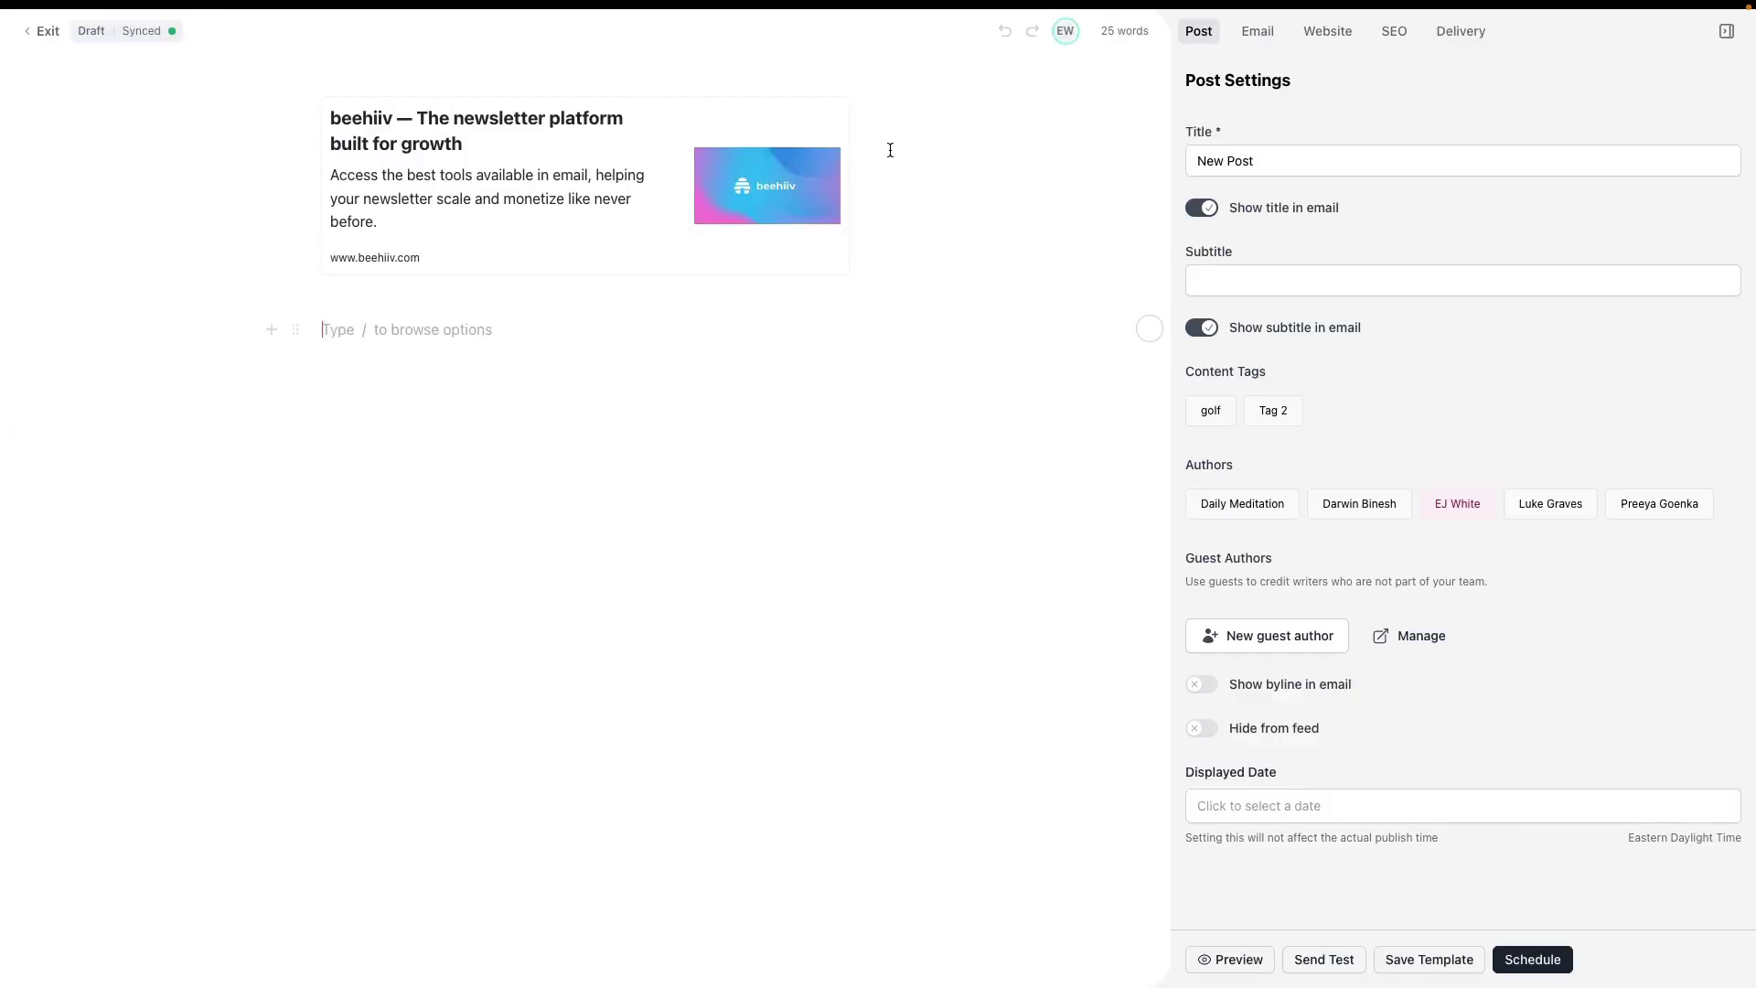
left_click(671, 105)
left_click_drag(302, 110, 263, 498)
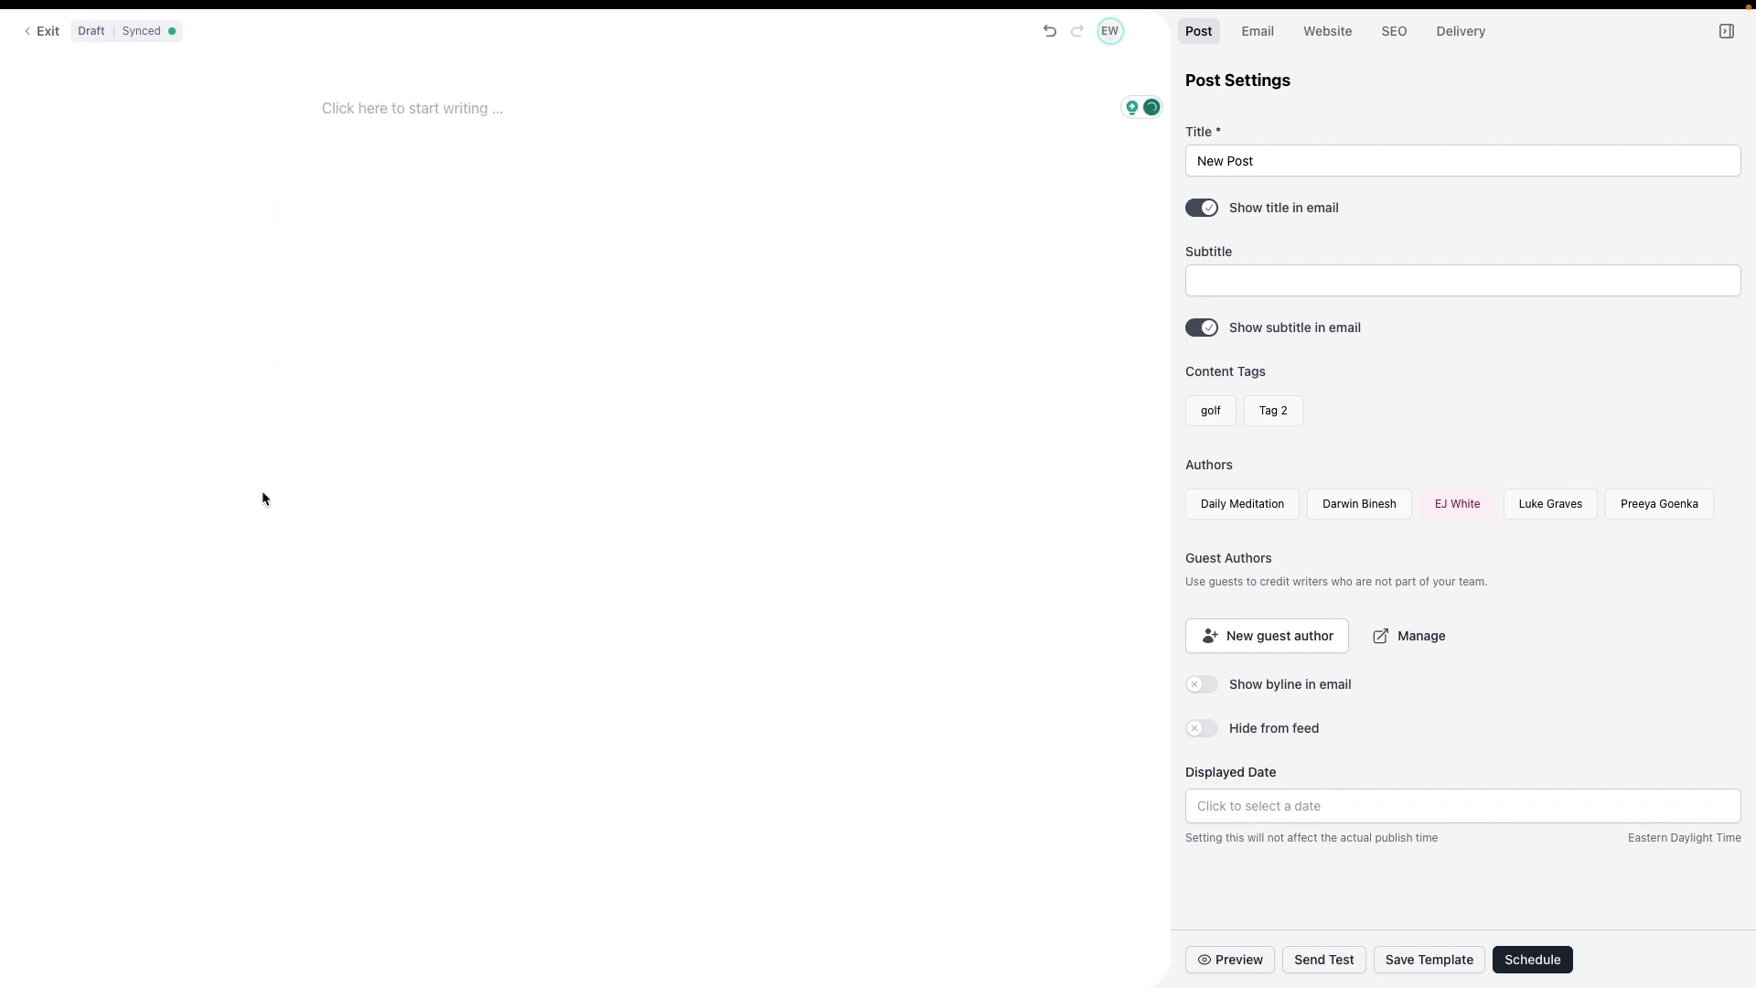
Copy the link of beehiiv's Instagram Reel and come back to the draft.
key("super+s")
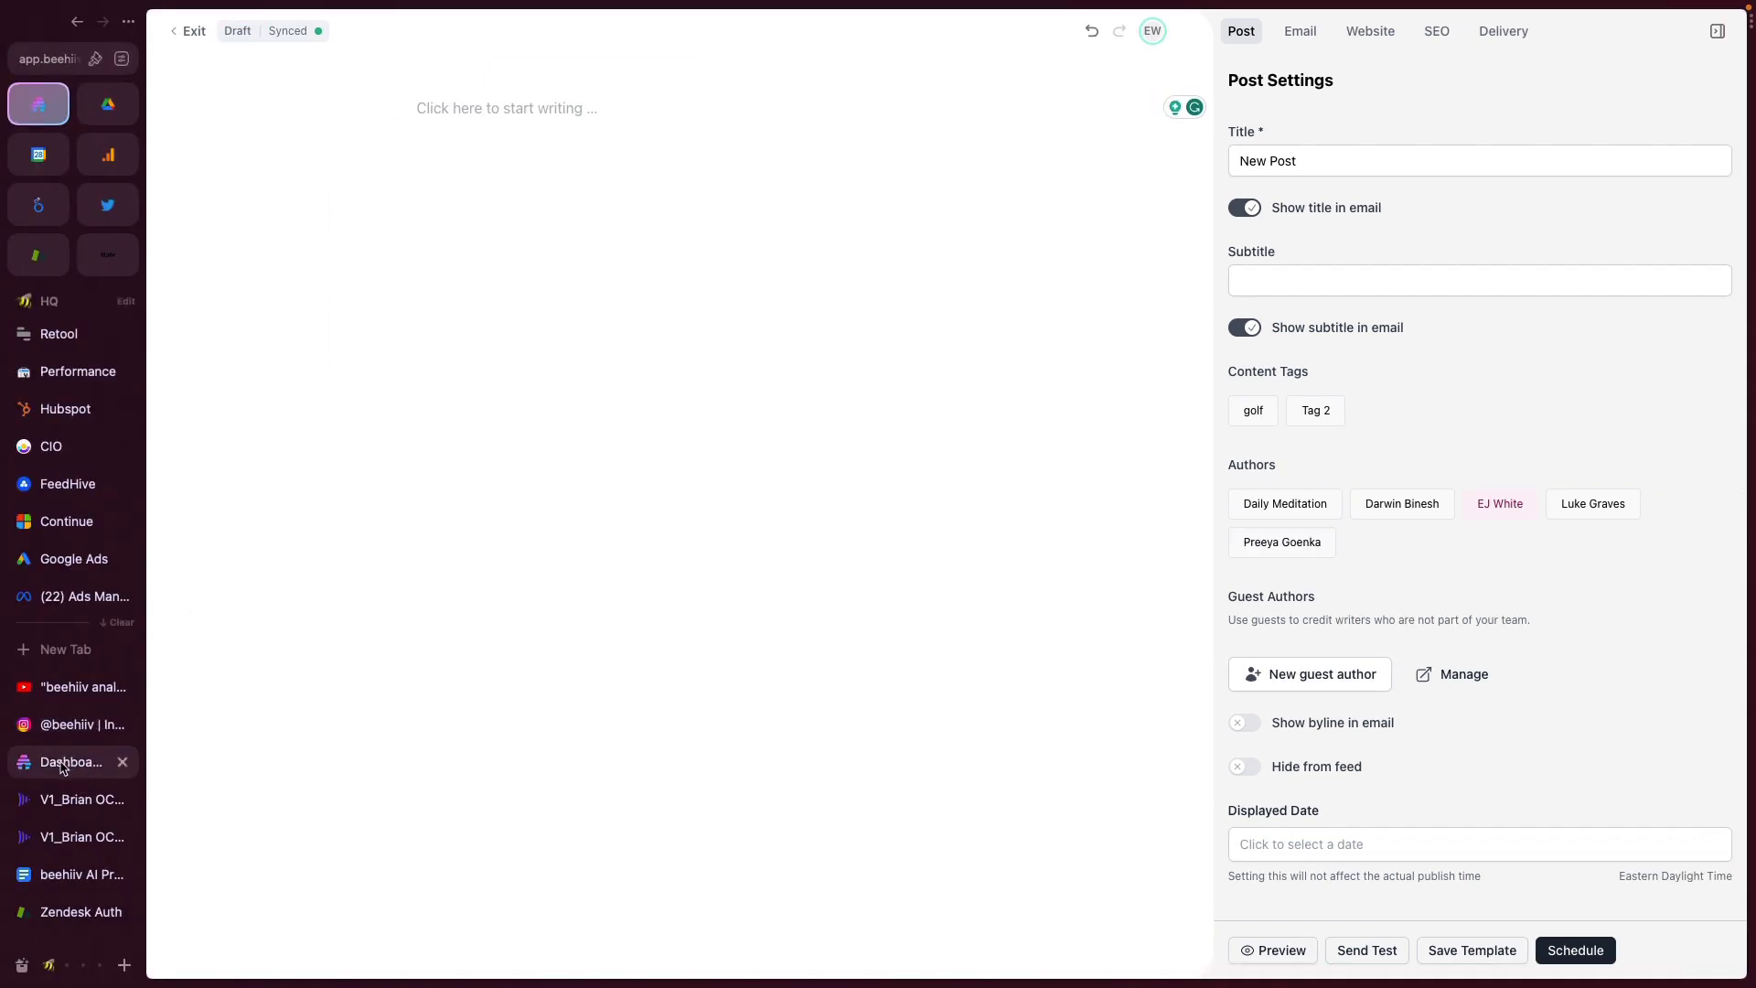
left_click(63, 741)
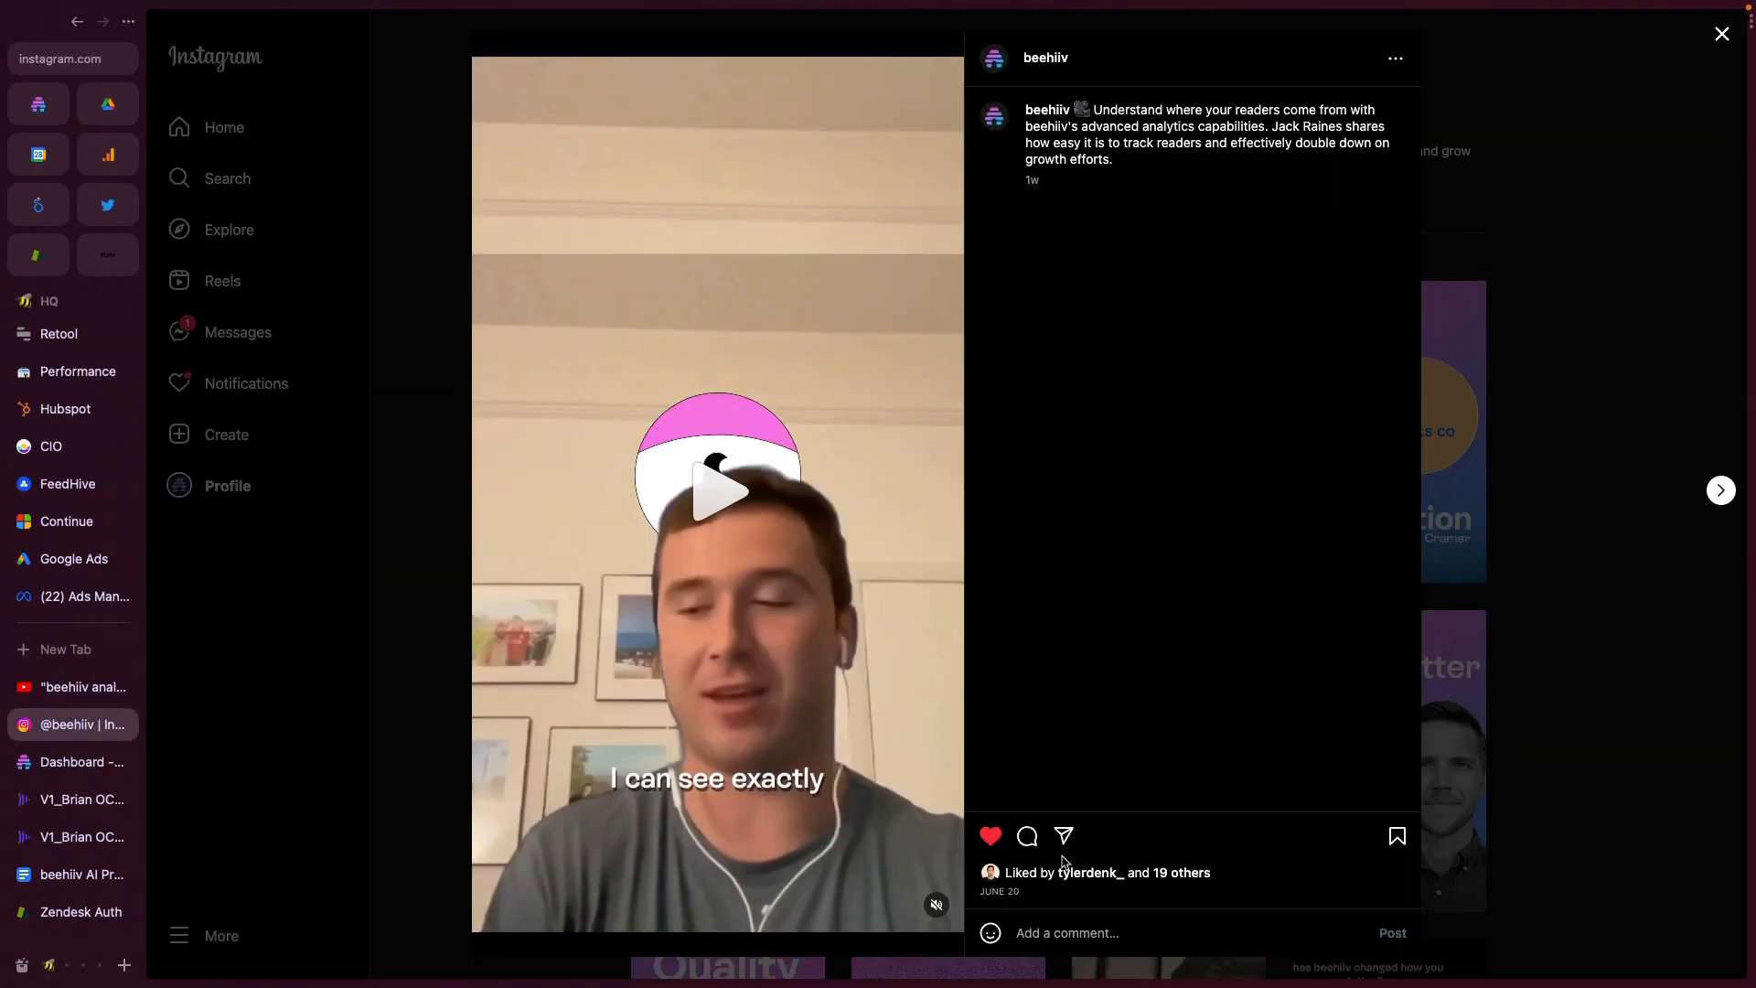
left_click(1396, 57)
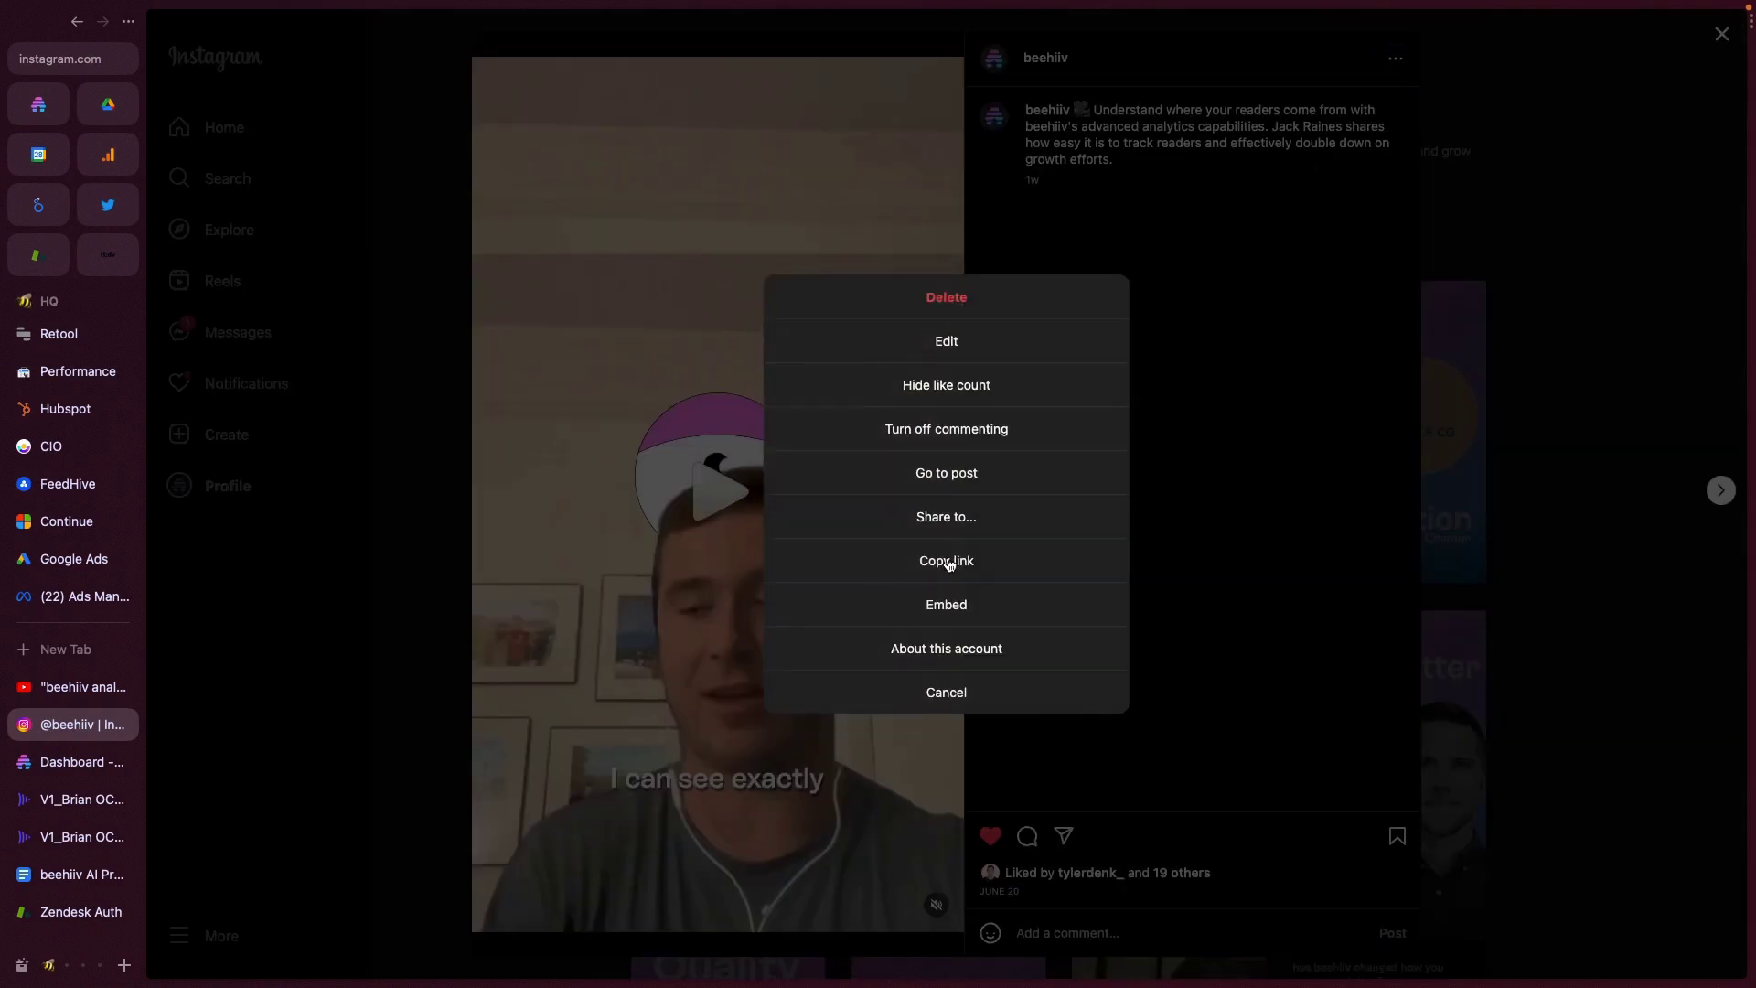
left_click(951, 563)
key("ctrl+Tab")
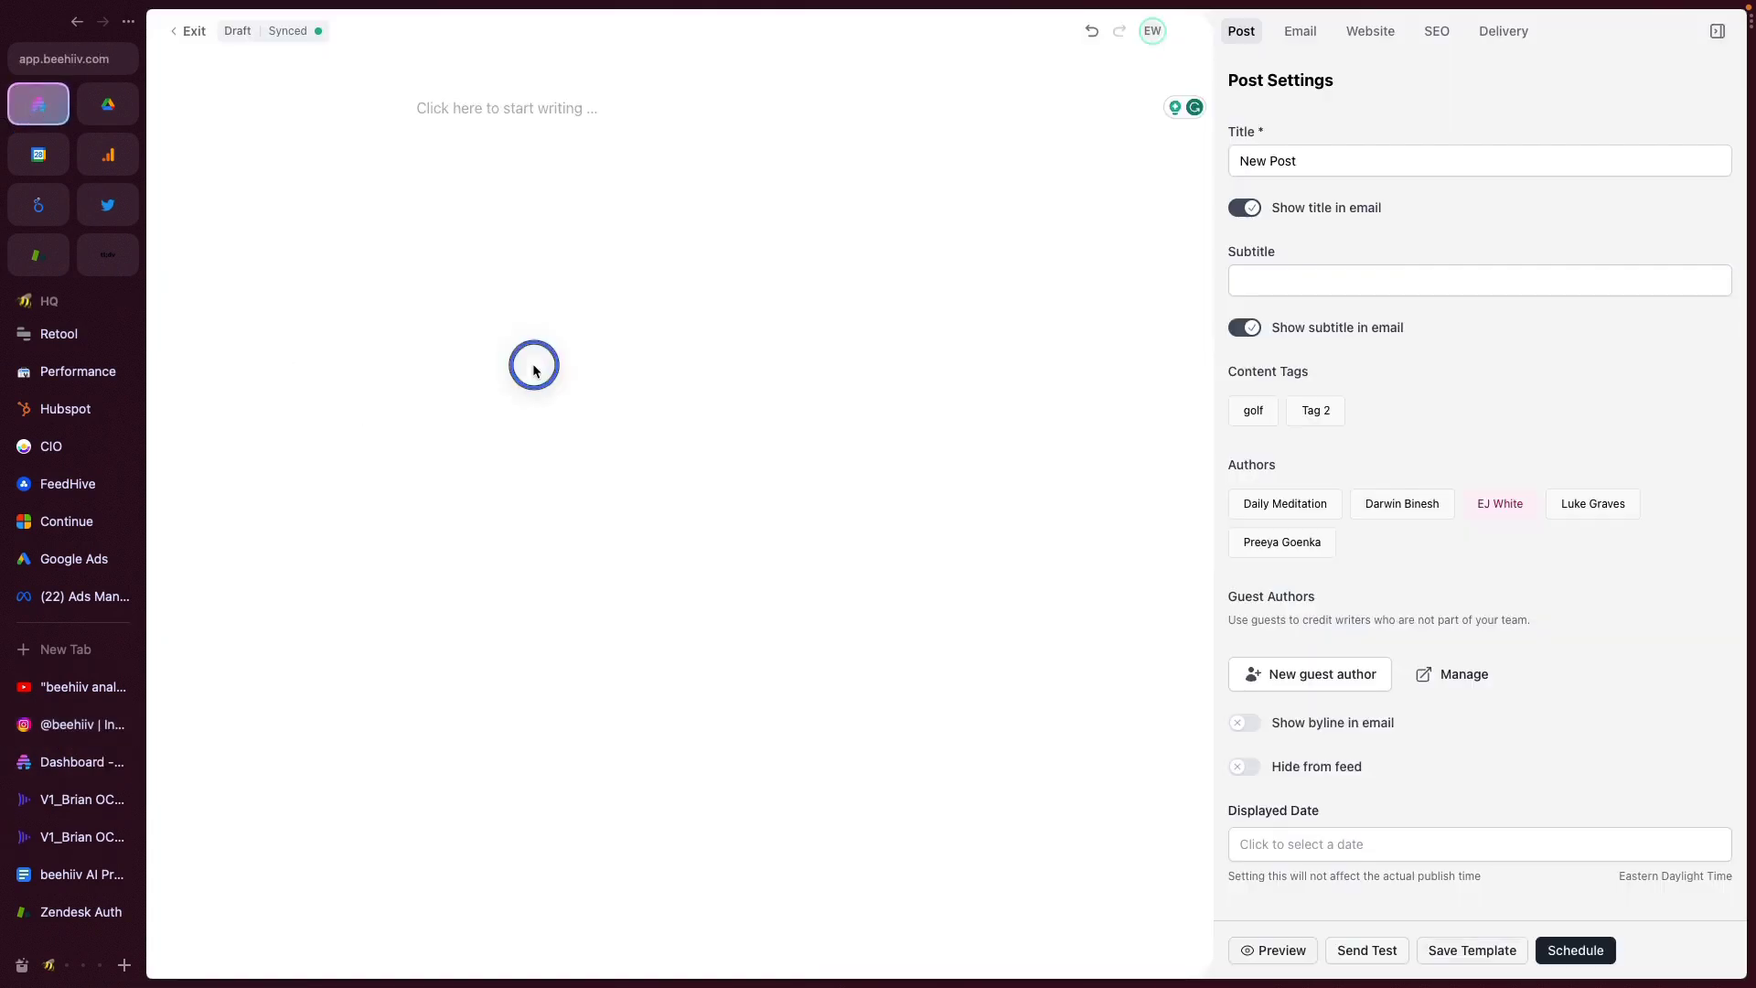
Paste the Reel link into the empty draft body and add a blank line above the embed.
left_click(460, 110)
key("ctrl+v")
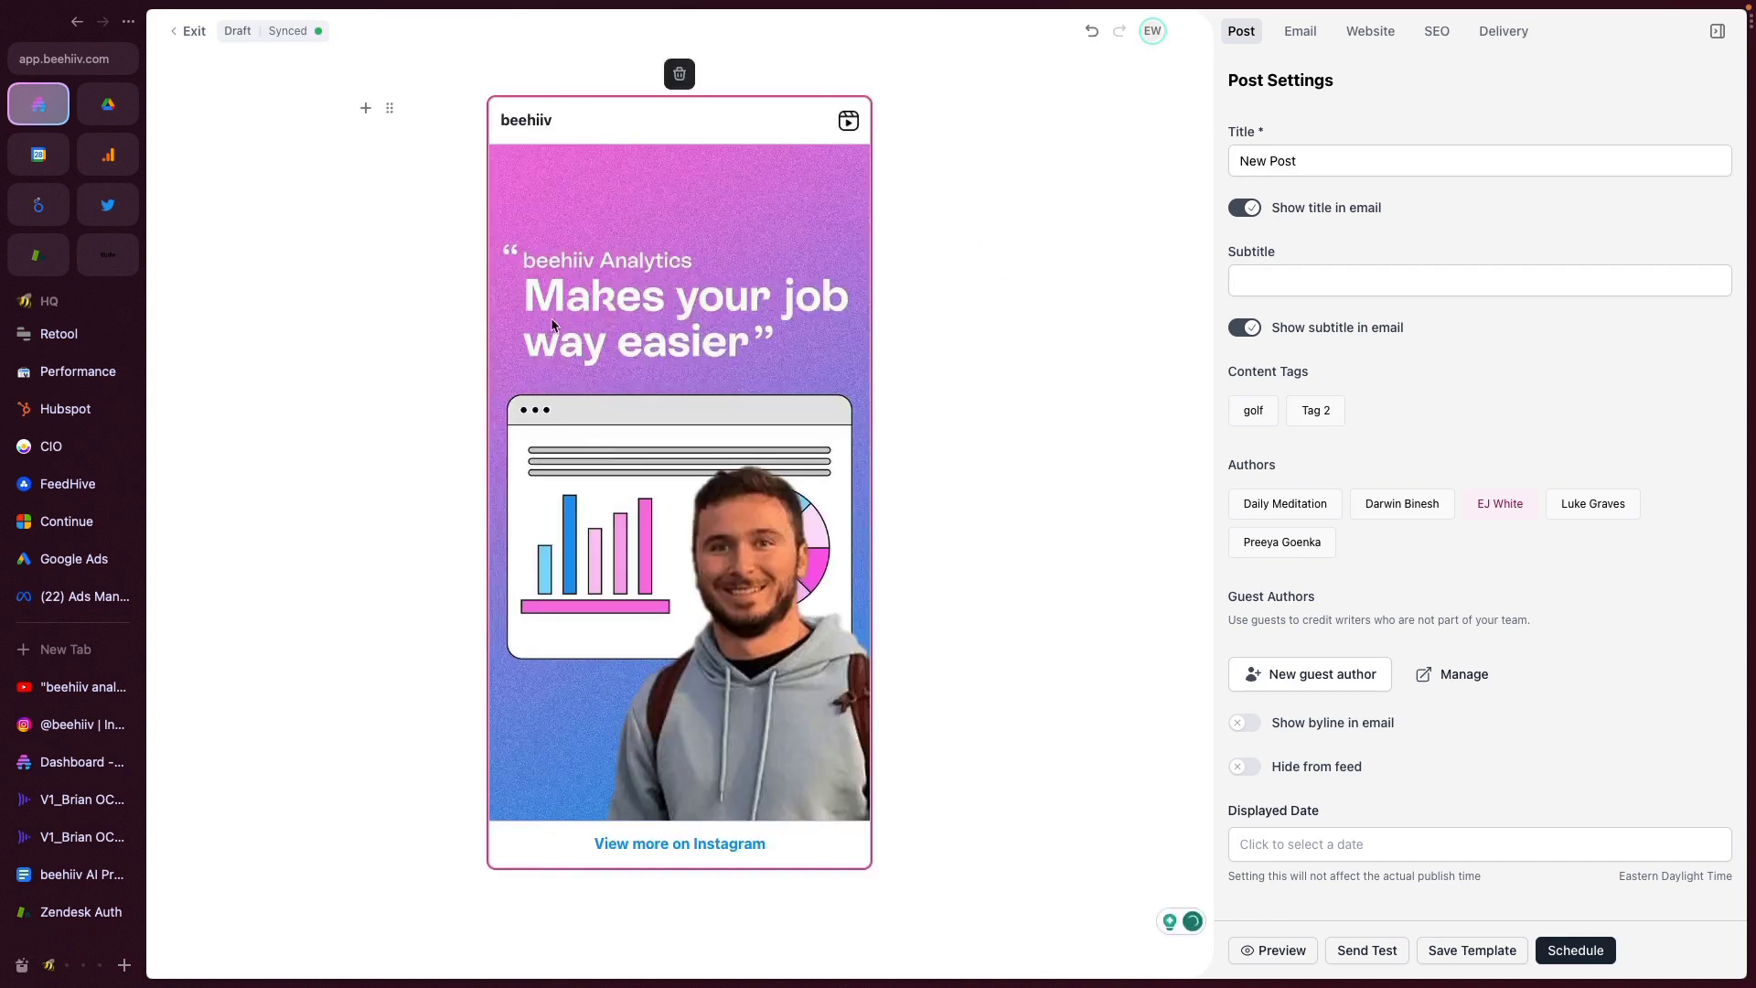
left_click(911, 721)
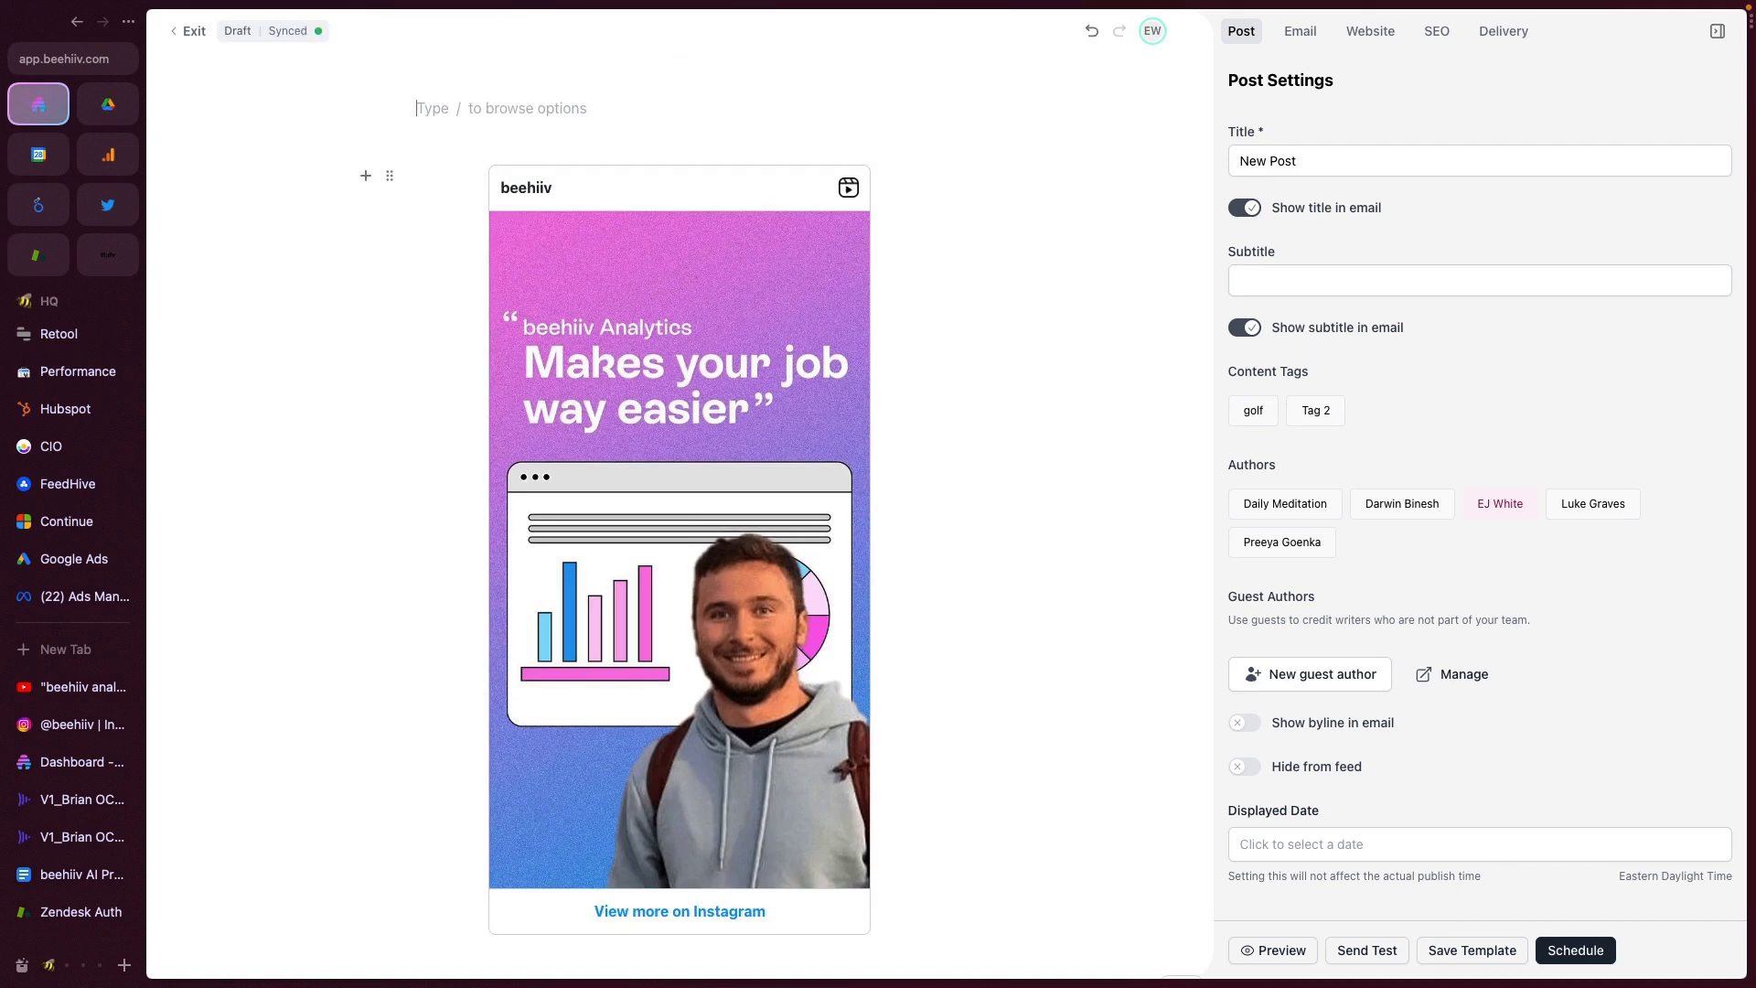
scroll(910, 720, "down", 3)
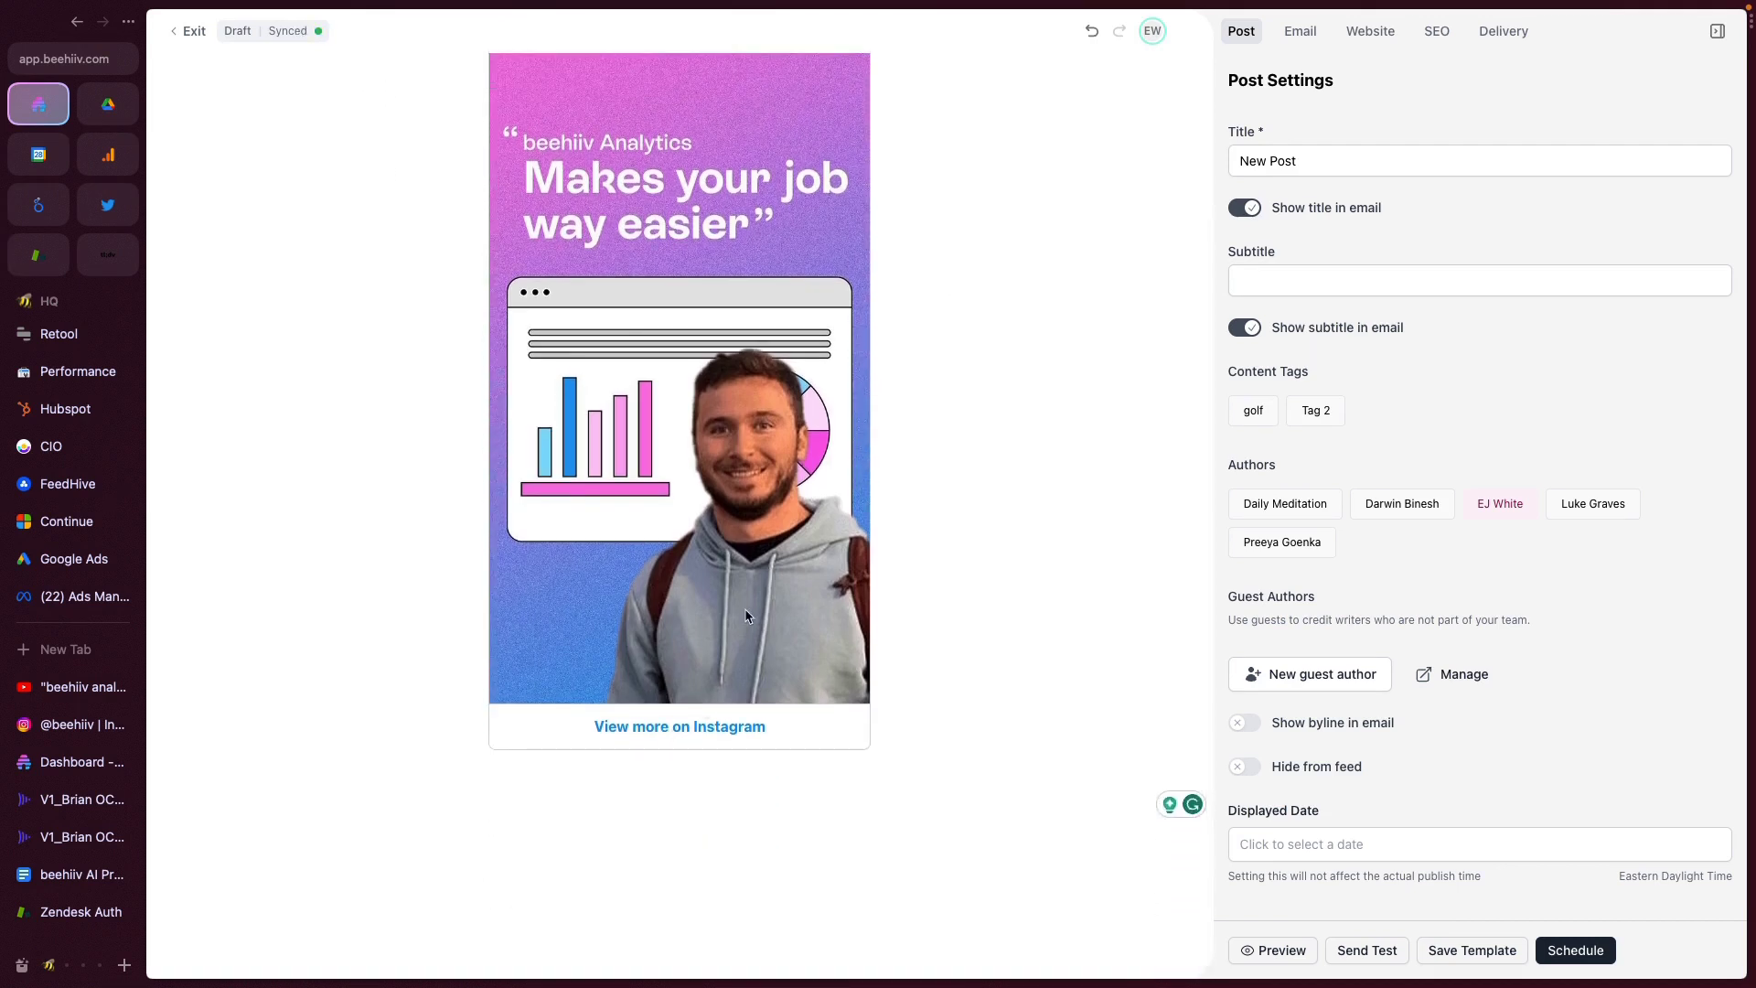
scroll(753, 381, "up", 3)
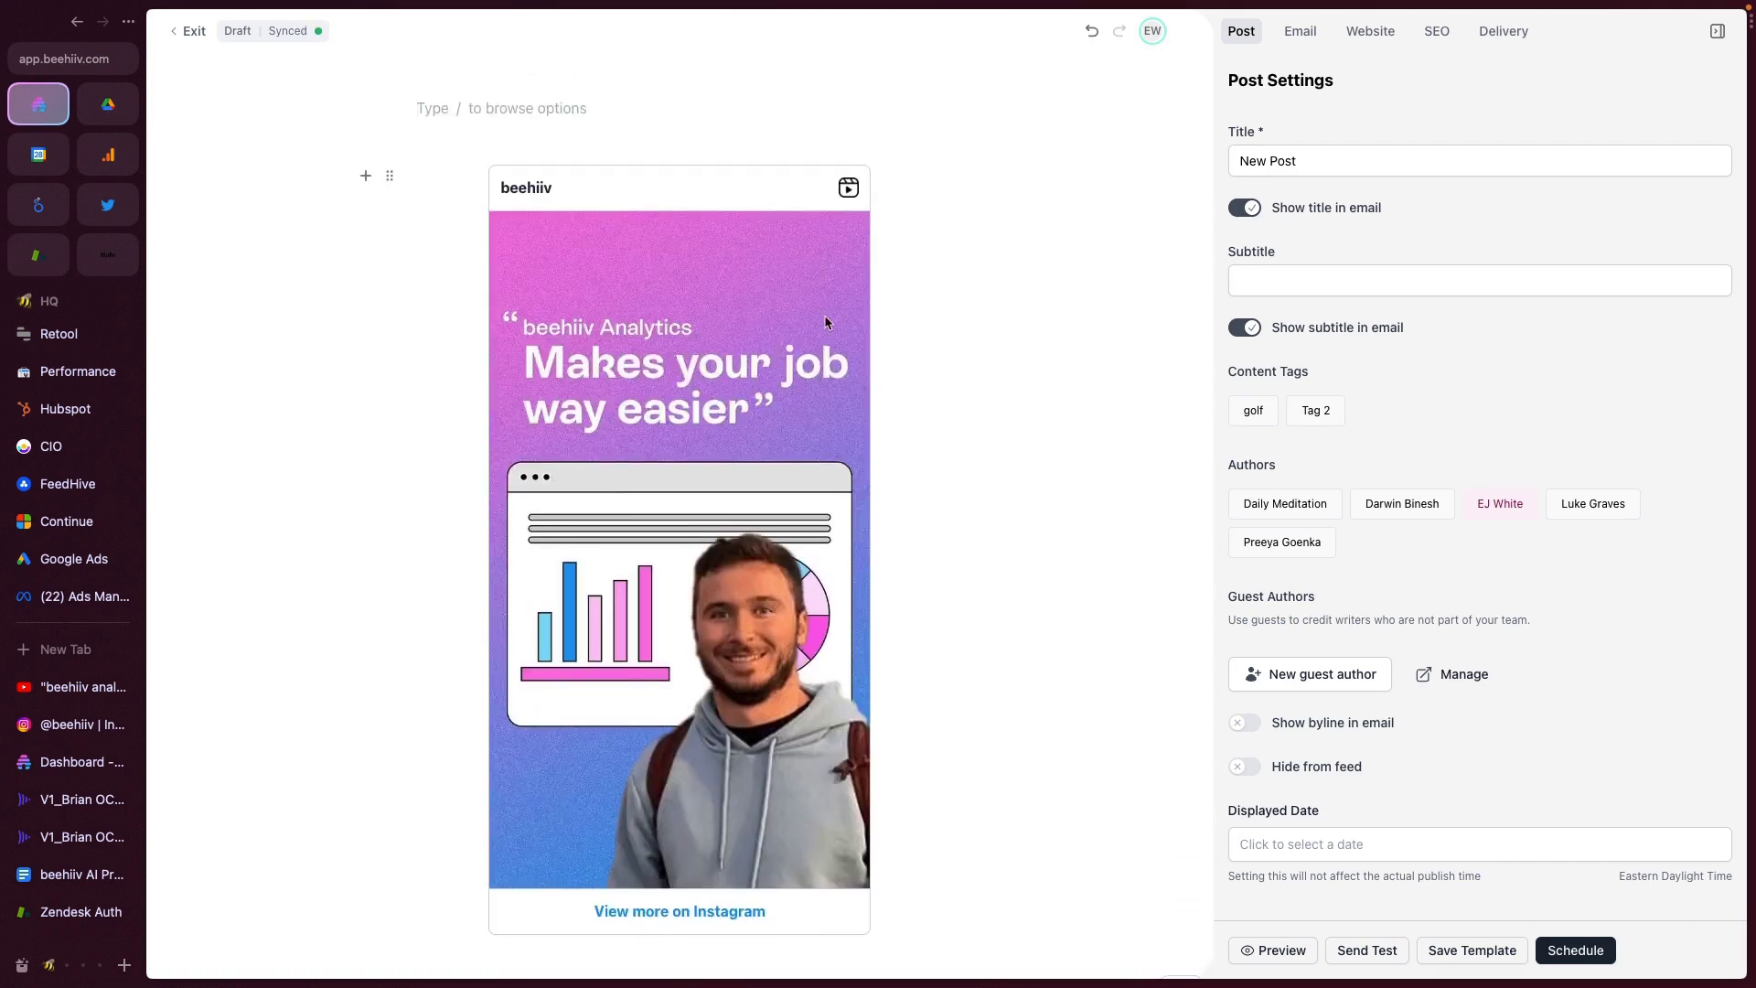
scroll(717, 432, "down", 3)
scroll(717, 432, "up", 3)
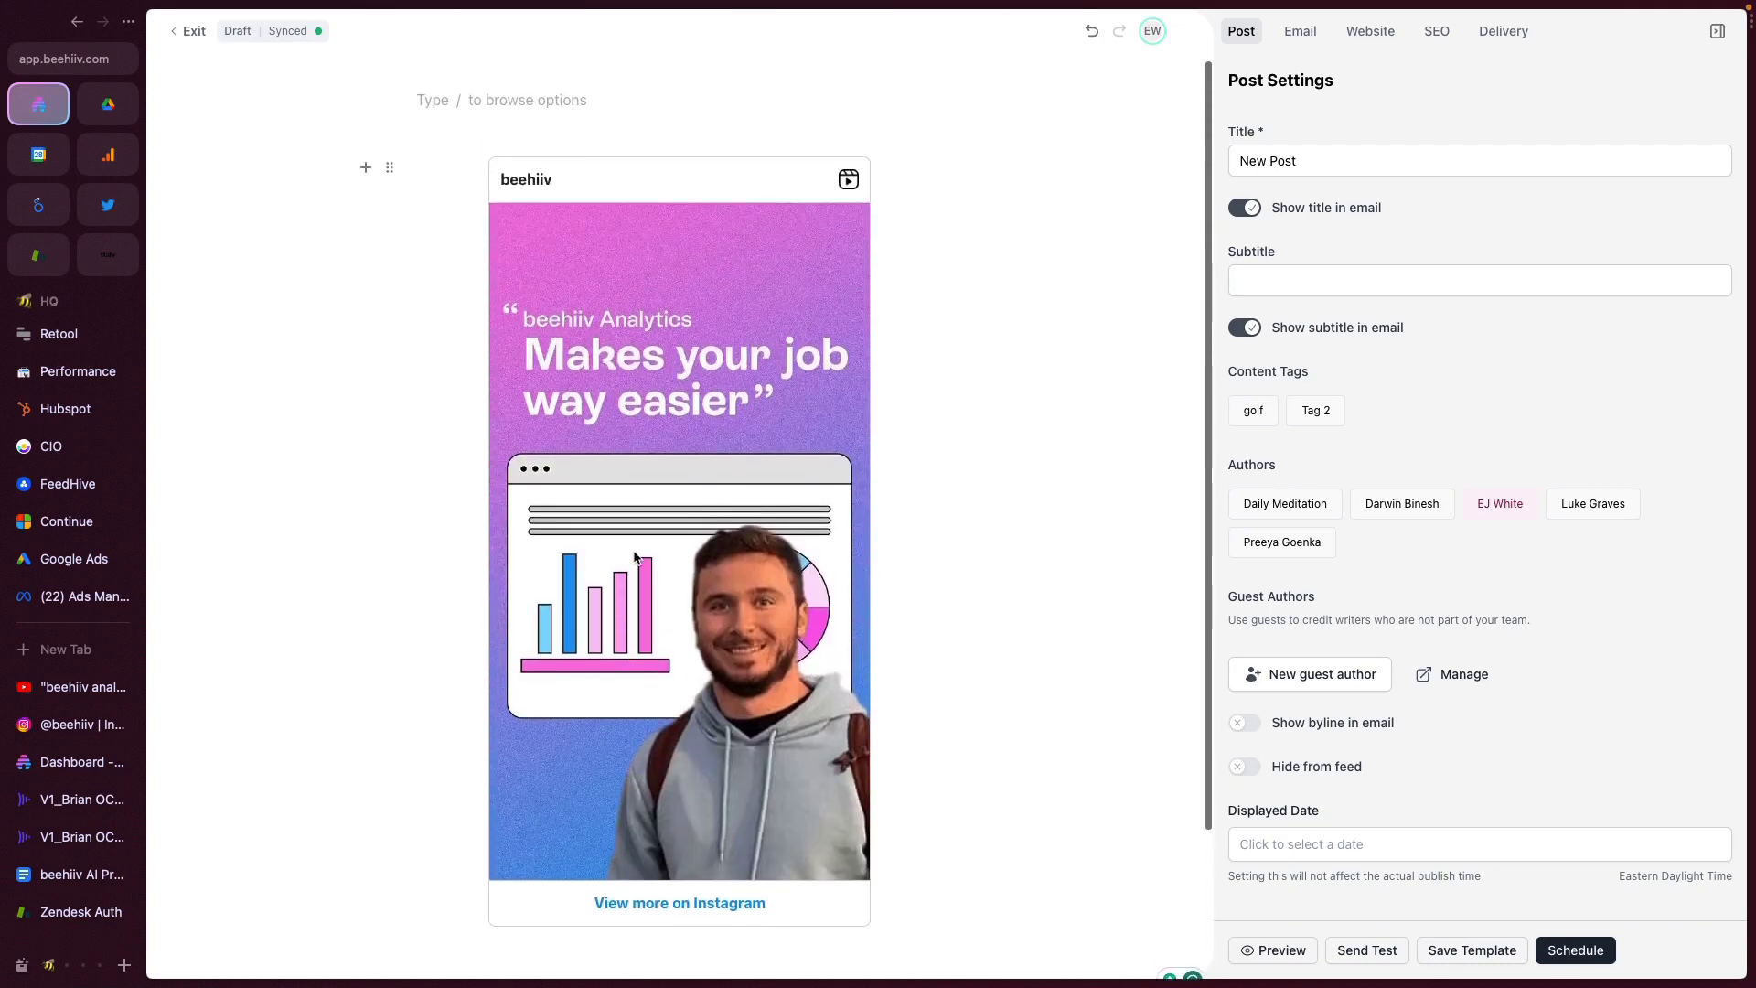
Copy the beehiiv Analytics Short's link from YouTube's Share dialog.
left_click(62, 688)
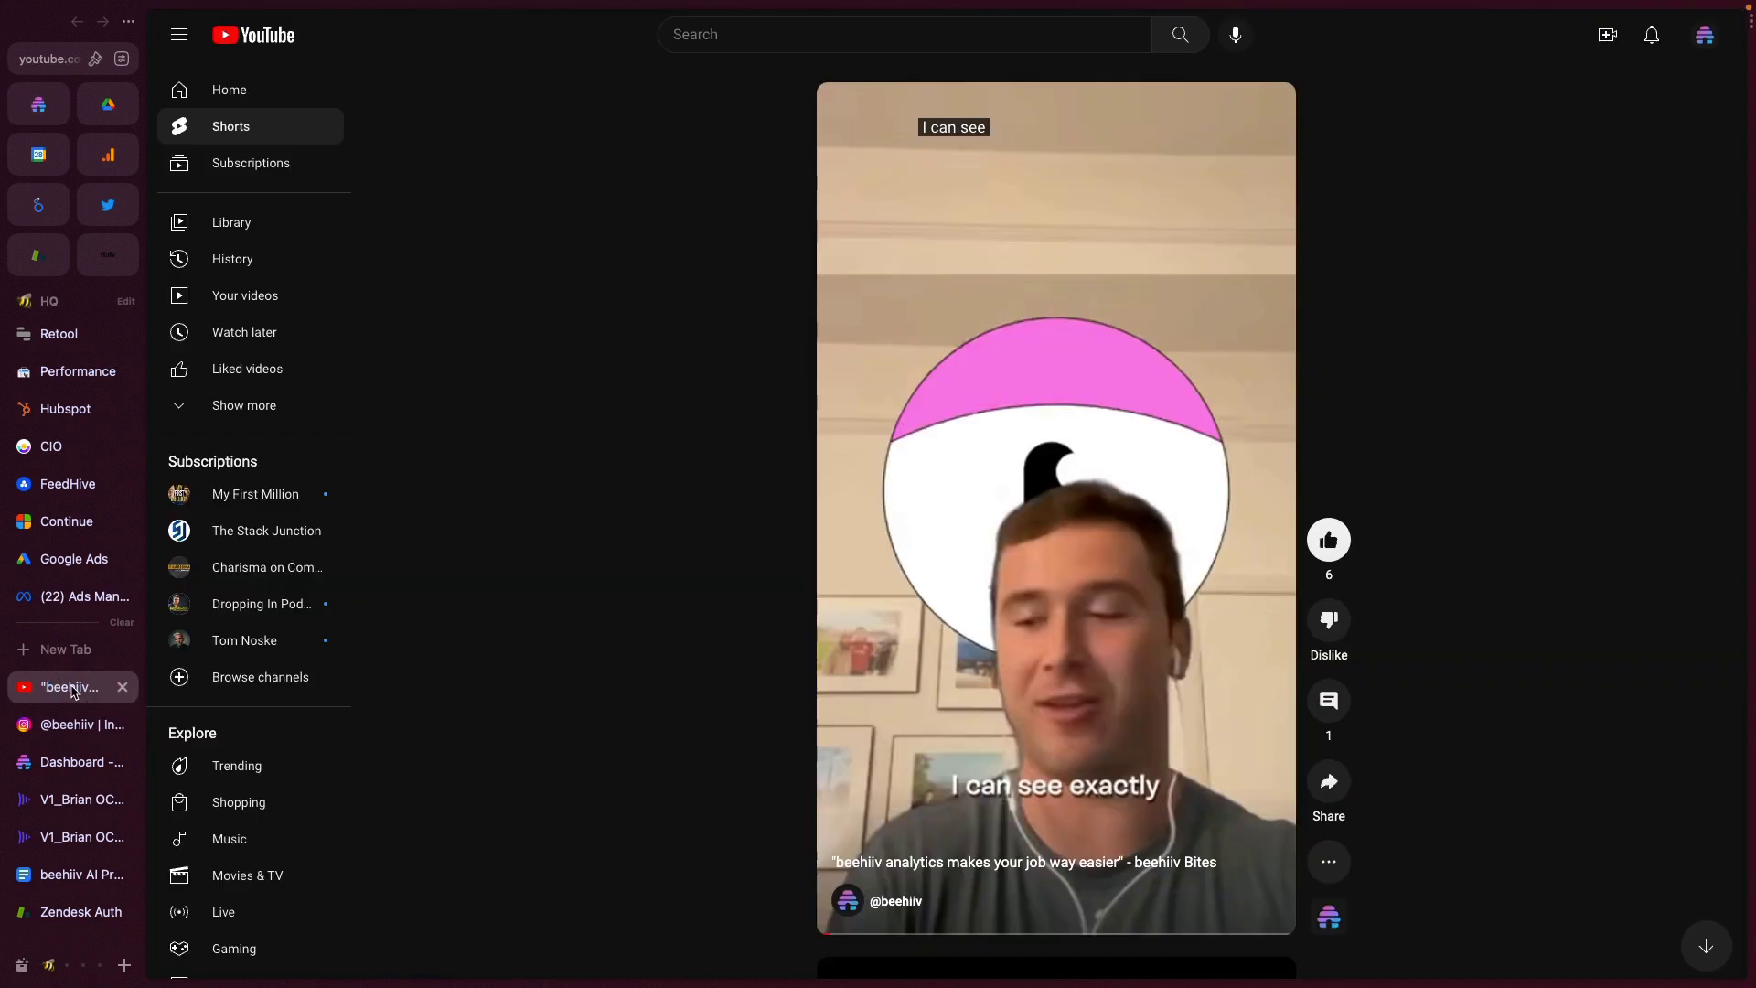
left_click(1328, 781)
left_click(1124, 562)
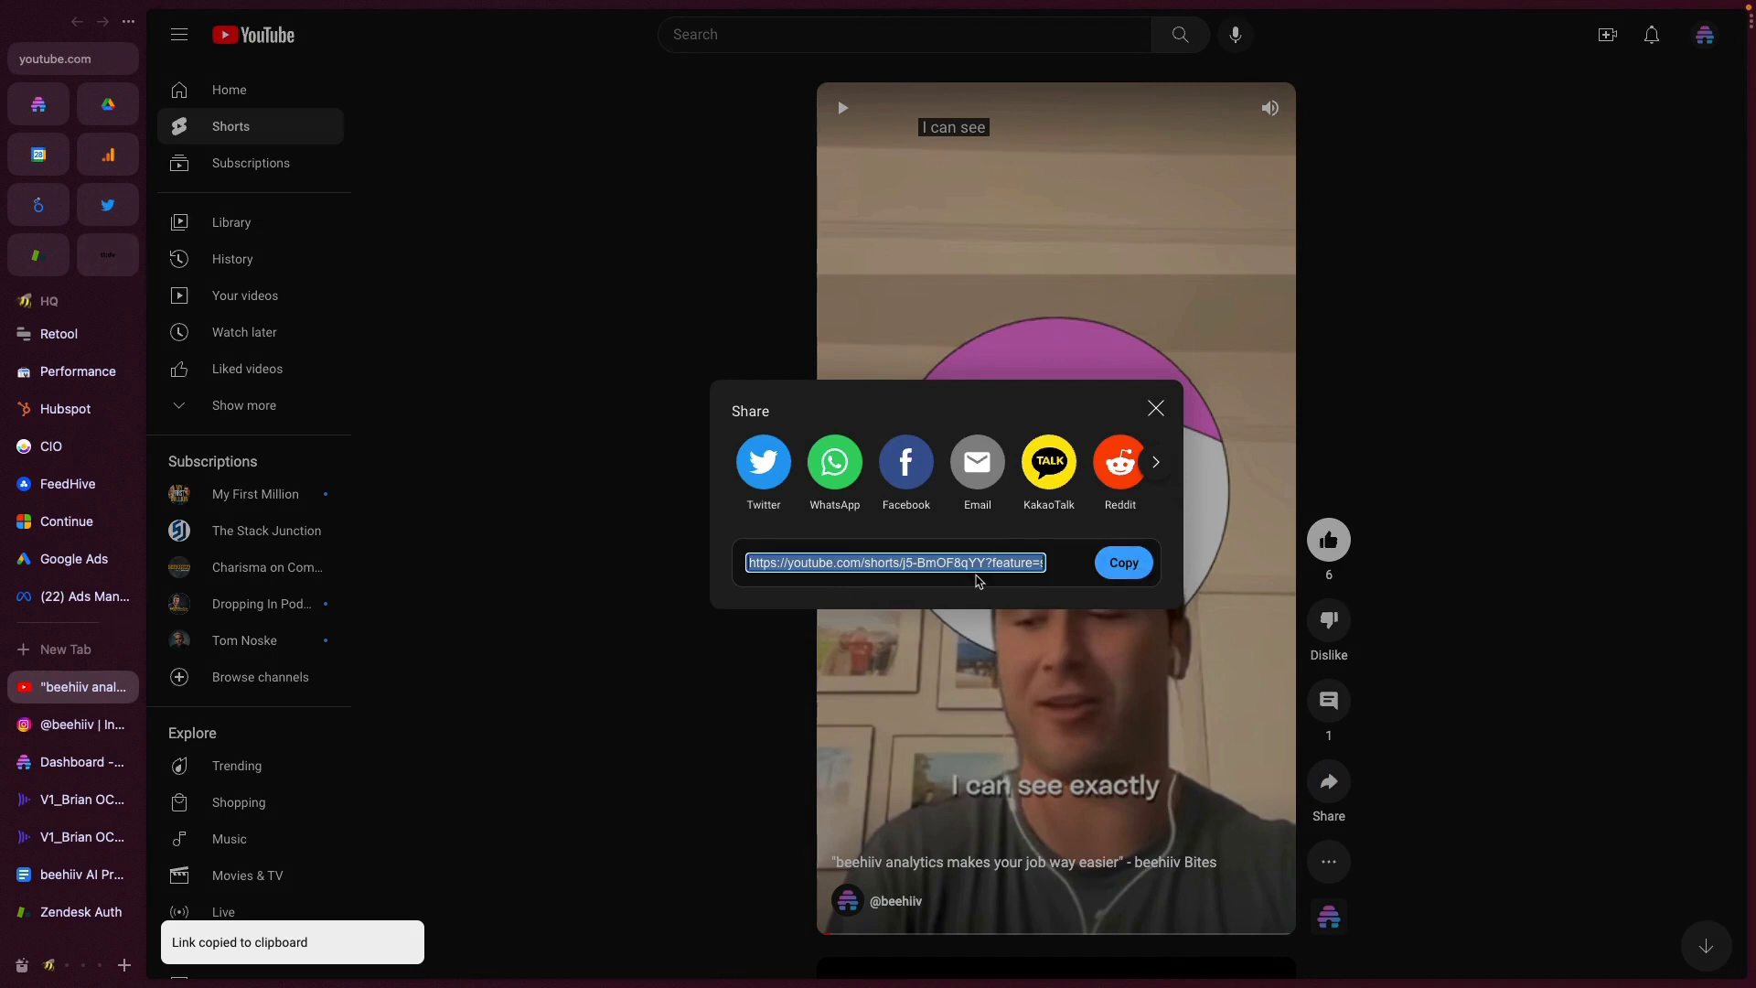
Paste the YouTube Short link onto the empty top line of the beehiiv draft.
left_click(40, 104)
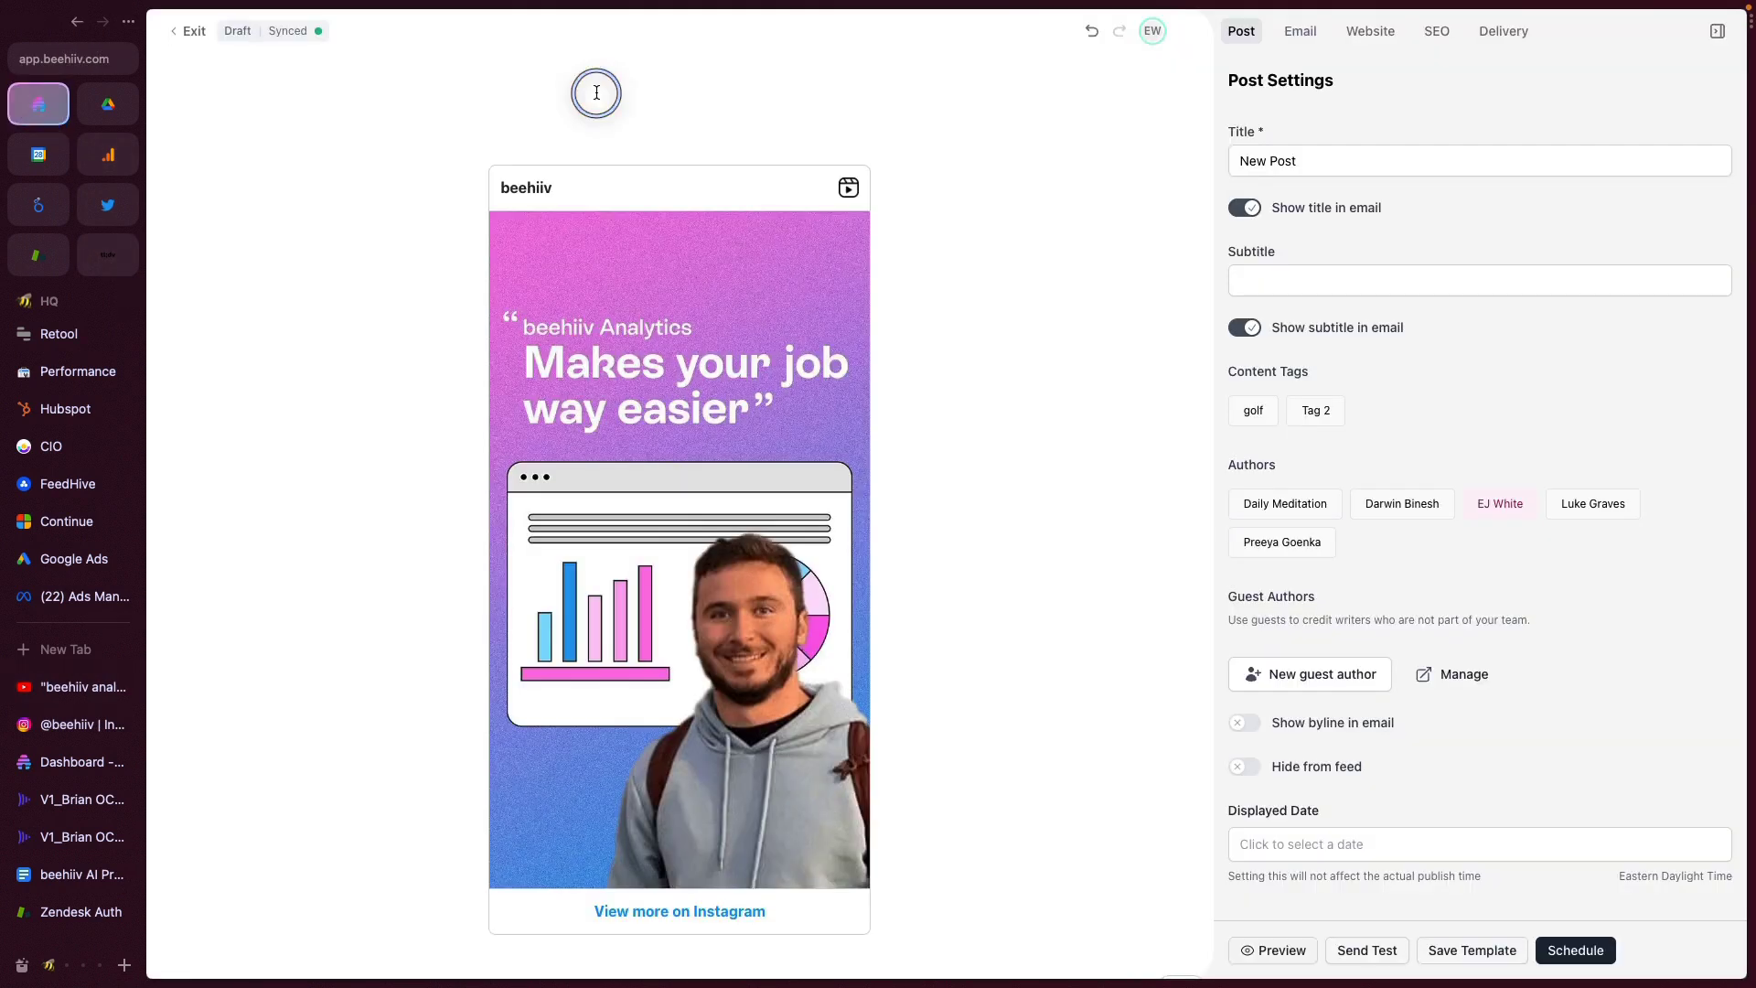
left_click(568, 119)
key("ctrl+v")
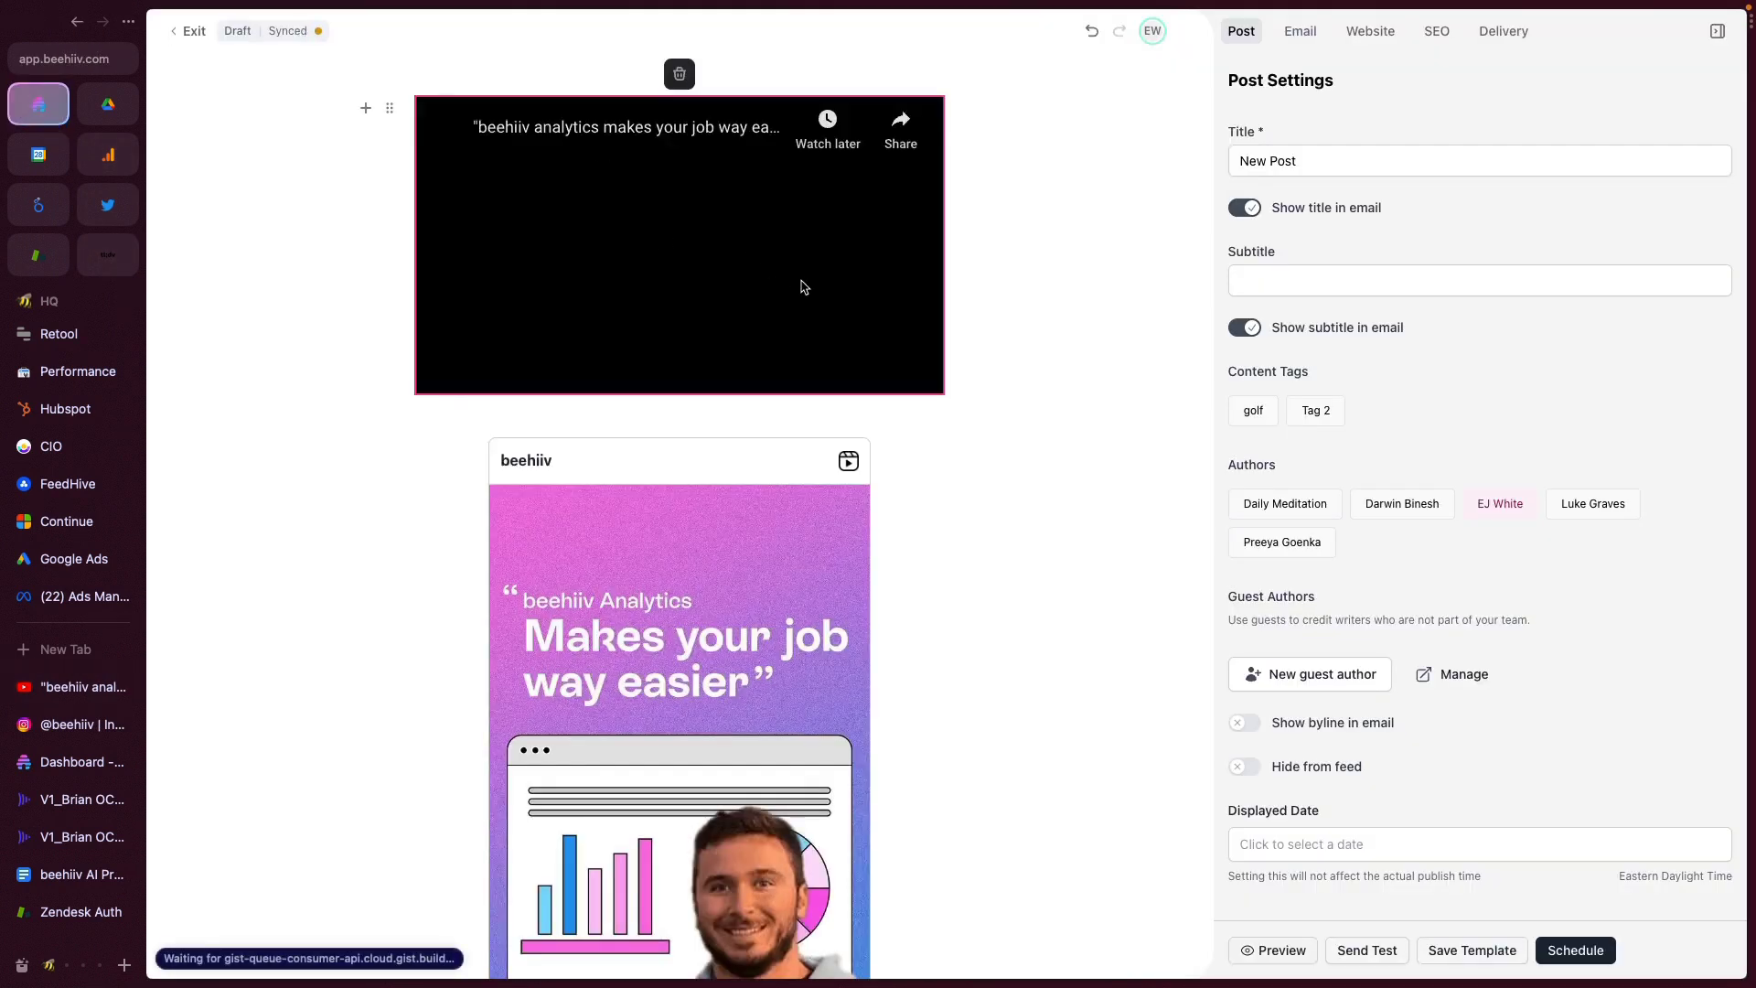